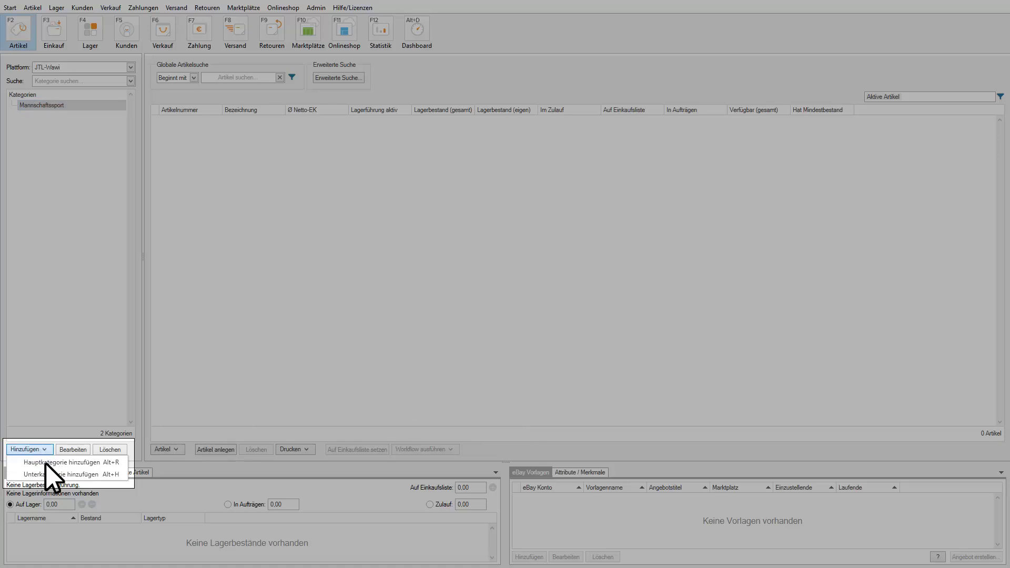
# Step: Add a subcategory named Zubehör under Mannschaftssport and save it
pyautogui.click(46, 473)
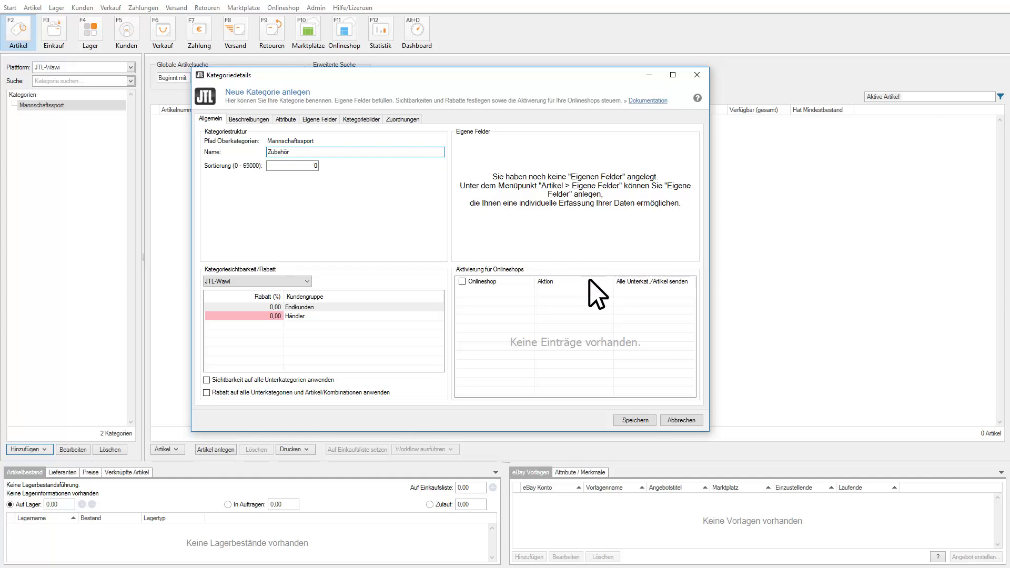
pyautogui.click(622, 418)
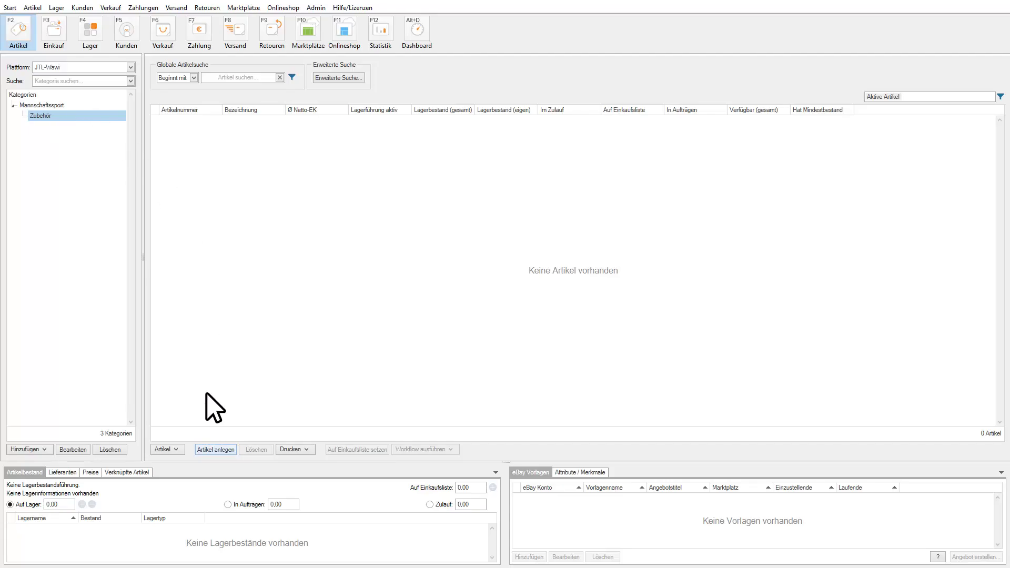
# Step: Create a new article in Zubehör with SKU 1 and the name ADIDAS DFL TORFABRIK MINIBALL GR. 1 | WEISS BLAU
pyautogui.click(208, 449)
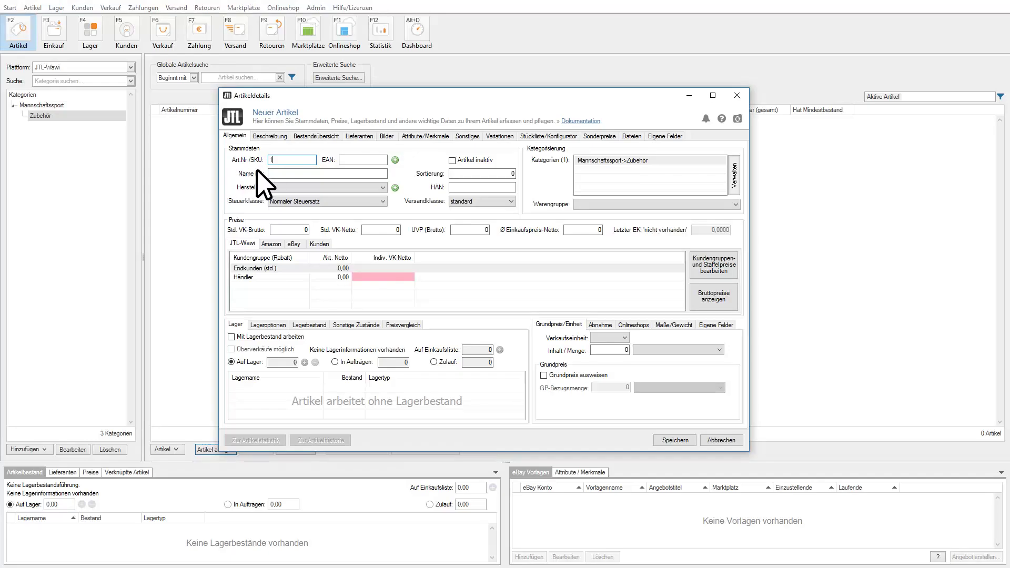
pyautogui.click(274, 171)
pyautogui.hotkey('ctrl', 'v')
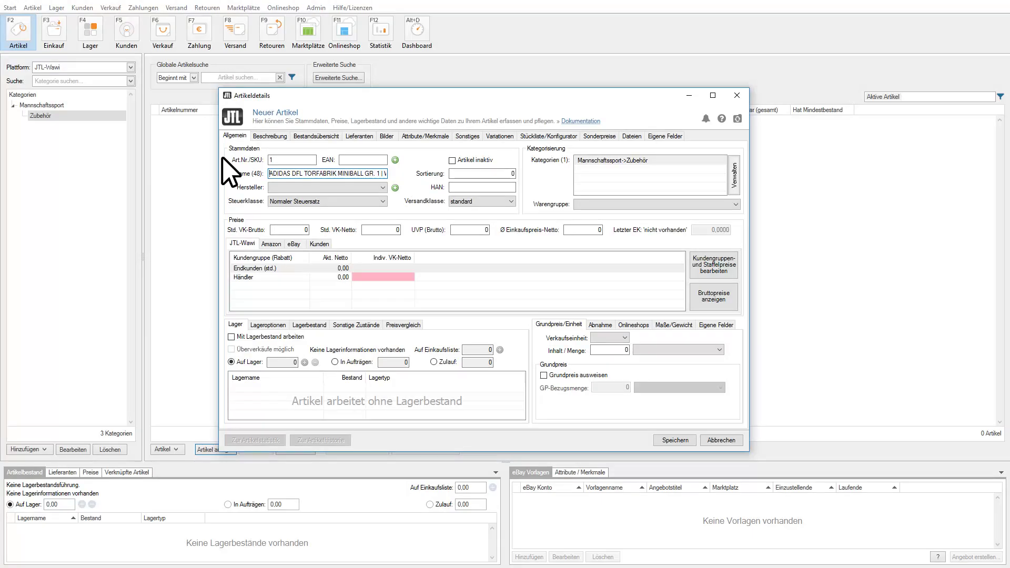
# Step: Create a new manufacturer named Adidas for the article and save it
pyautogui.click(394, 187)
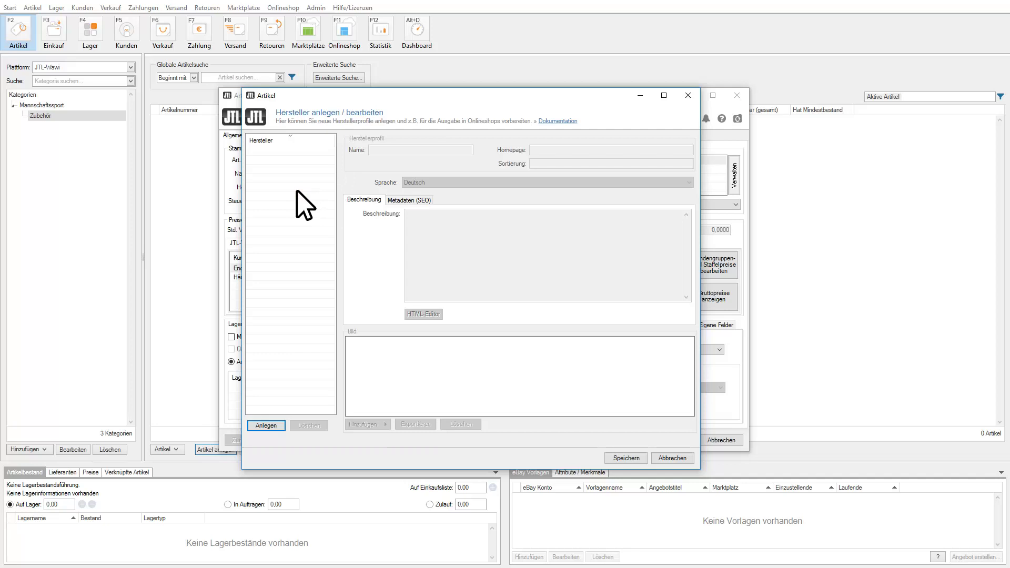
pyautogui.click(262, 424)
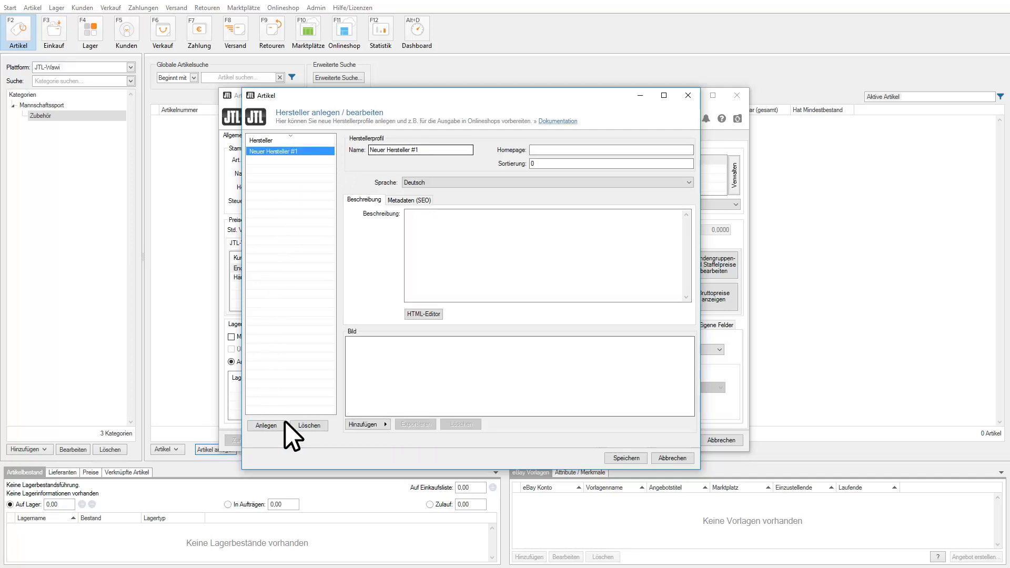
pyautogui.tripleClick(394, 145)
pyautogui.write('Adidas')
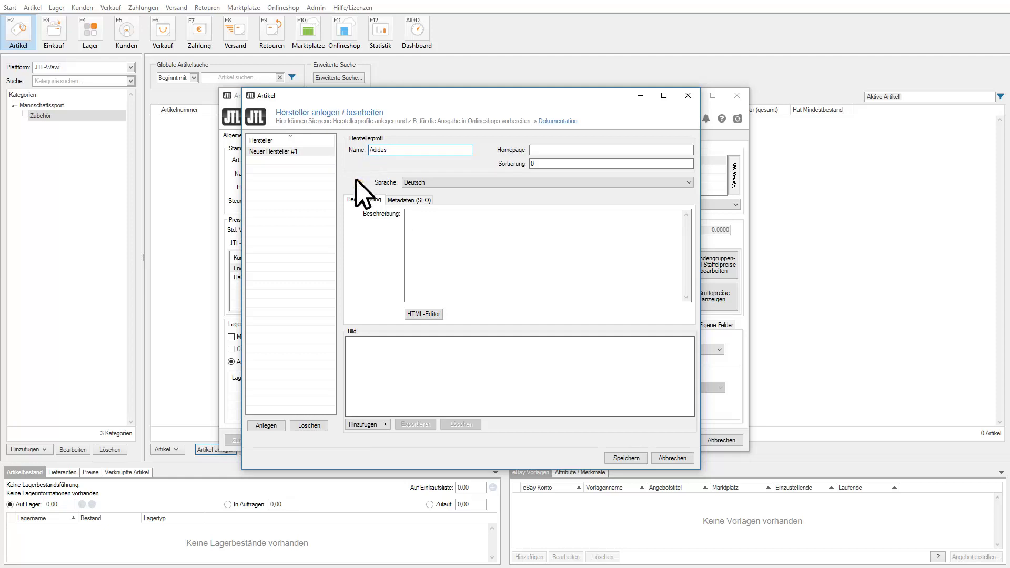
pyautogui.click(618, 457)
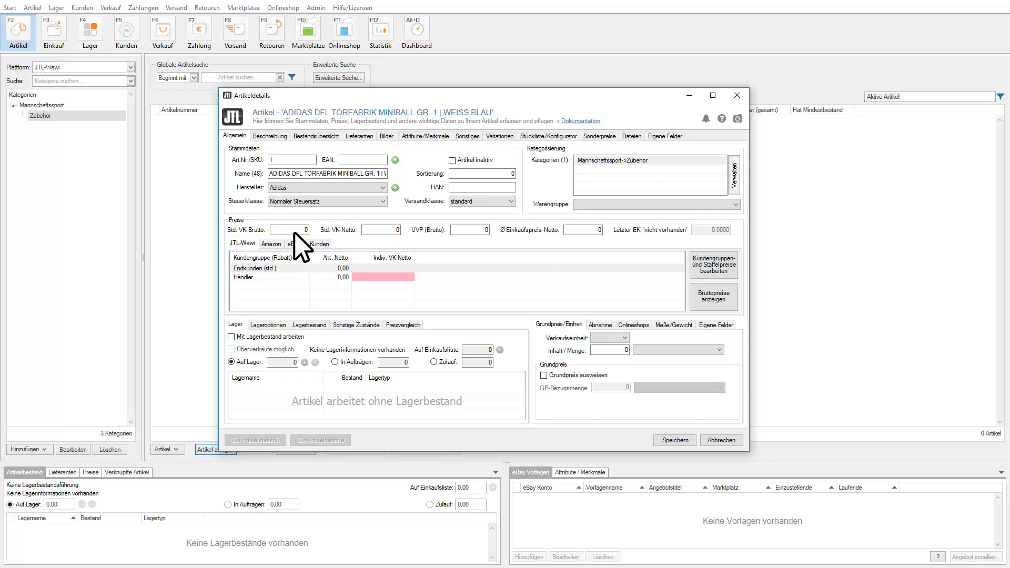
# Step: Set the article's standard gross sales price to 29,99
pyautogui.click(295, 233)
pyautogui.write('29,99')
pyautogui.press('Tab')
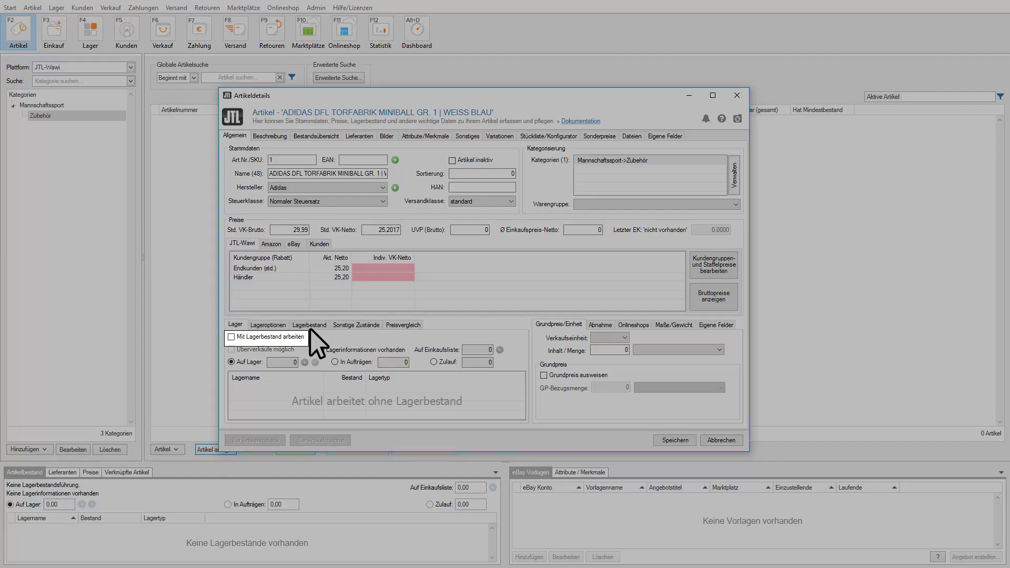
# Step: Enable stock management for the article, and save it with a goods receipt of 10 units into Standardlager
pyautogui.click(235, 336)
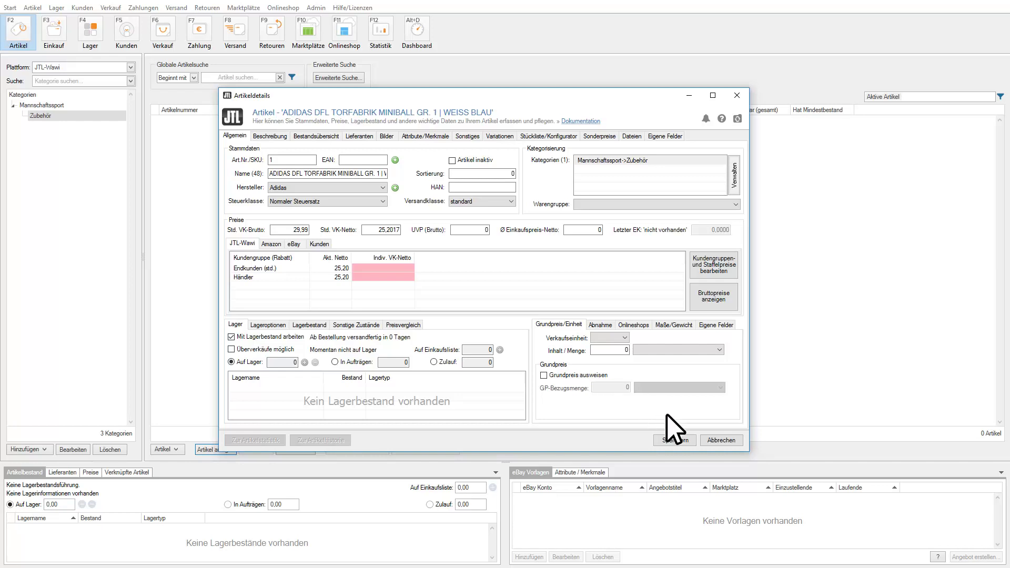
pyautogui.click(673, 439)
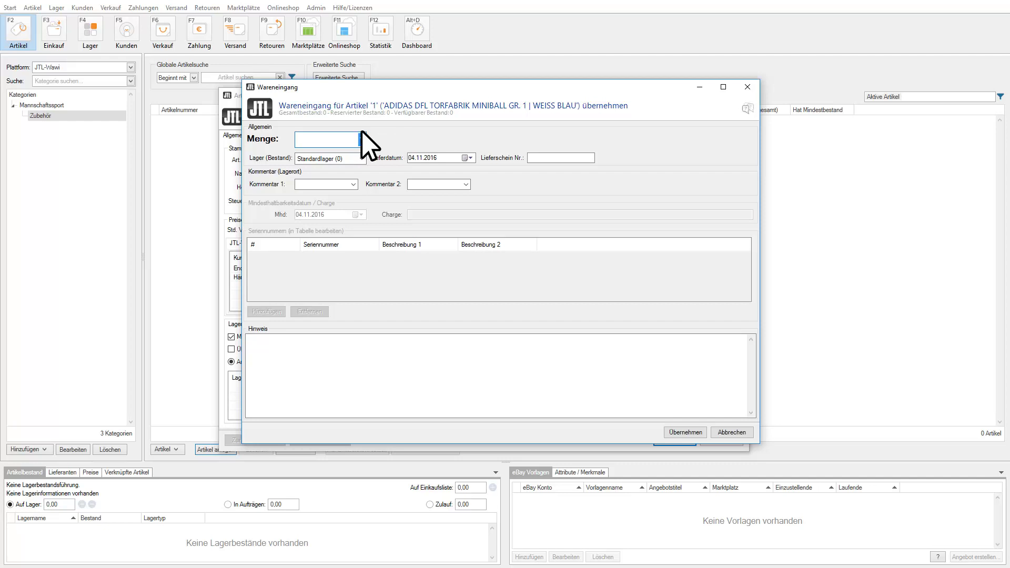
pyautogui.write('10')
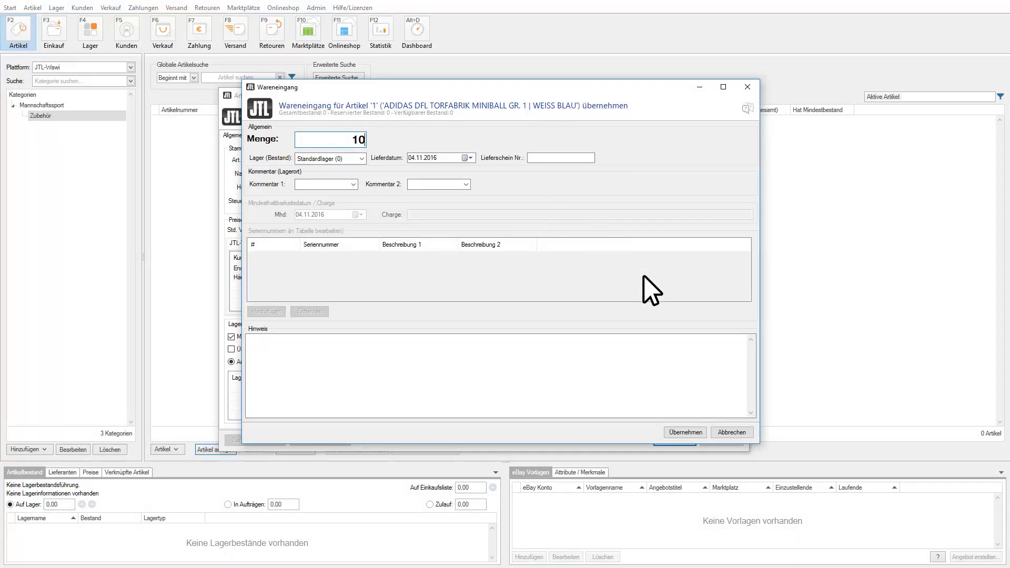
pyautogui.click(688, 432)
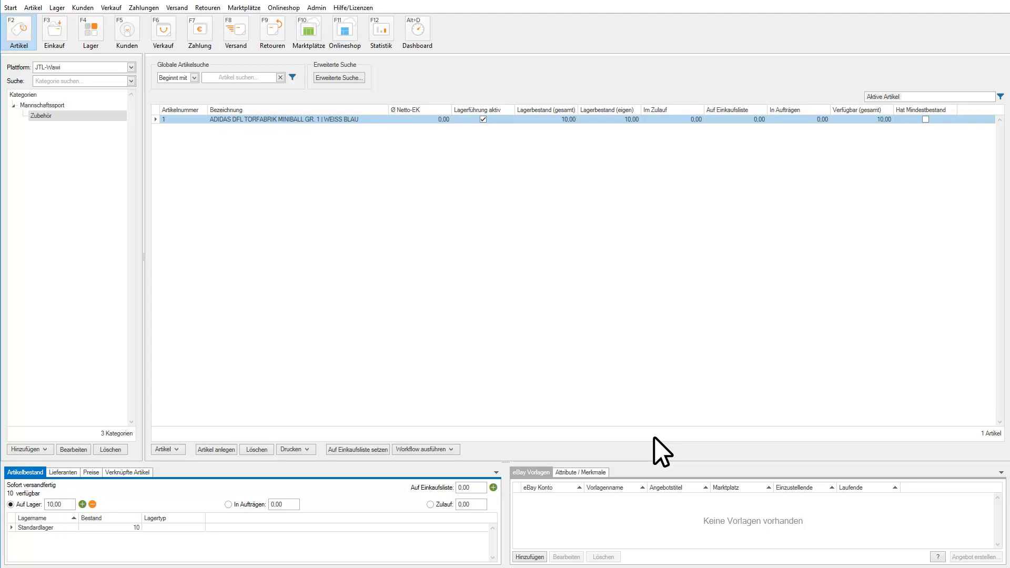
# Step: Reopen the saved miniball article and review its stock movements in the article history
pyautogui.doubleClick(325, 117)
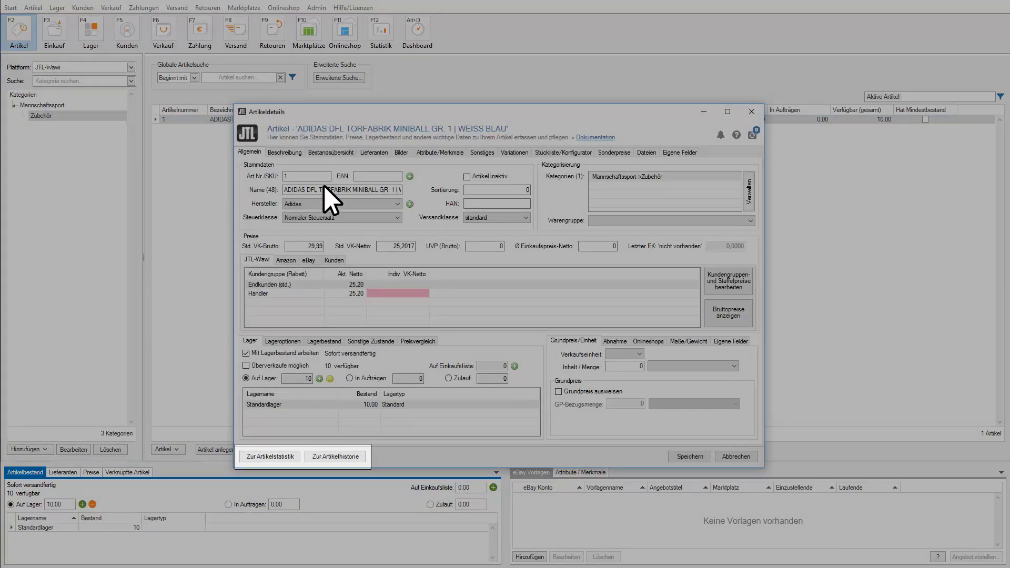
pyautogui.click(323, 452)
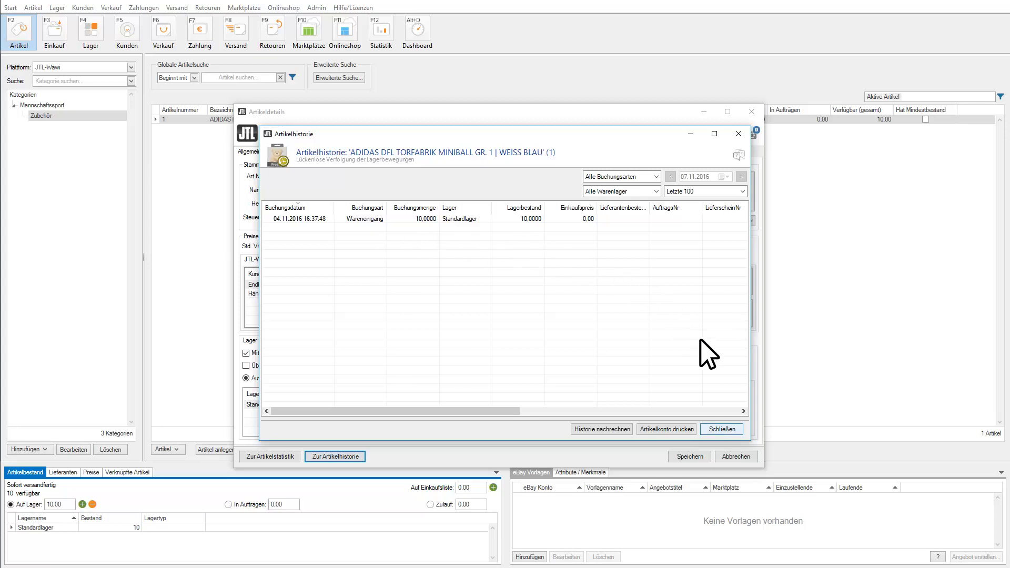
pyautogui.click(722, 425)
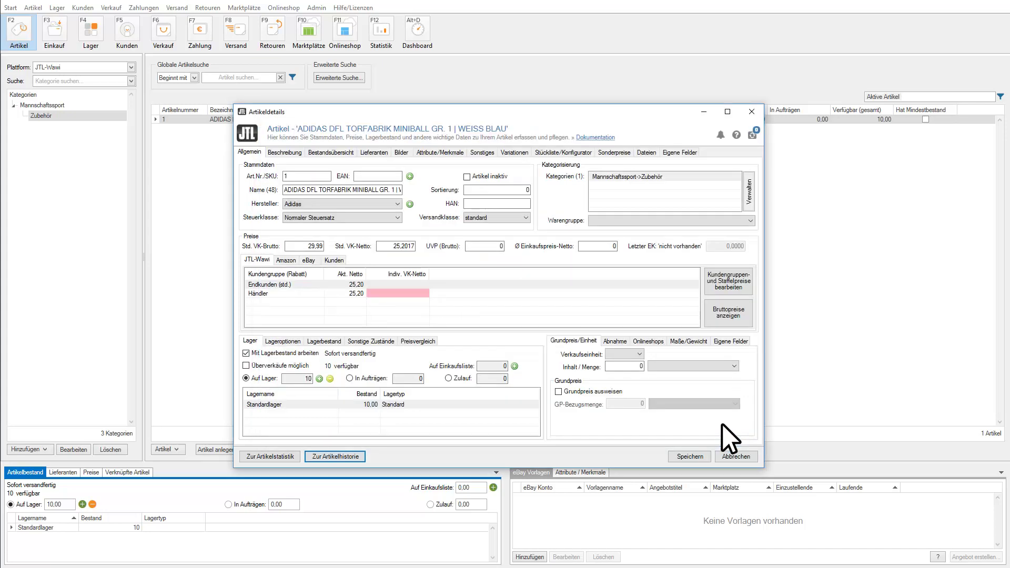
# Step: Fill in the article's global short and long descriptions with HTML lorem ipsum text, checking the long one in the HTML editor
pyautogui.click(282, 151)
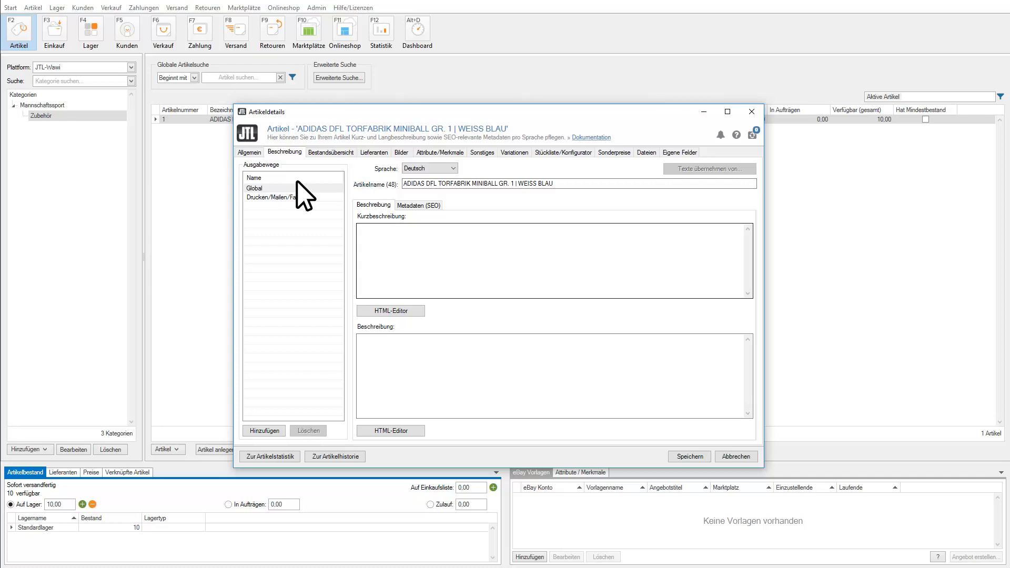
pyautogui.write('<p>Lorem ipsum dolor <strong>sit amet</strong>, consetetur sadipscing <strong>elitr</strong>, sed diam nonumy <em>eirmod</em> tempor invidunt ut labore et dolore magna aliquyam erat, sed diam voluptua.</p>')
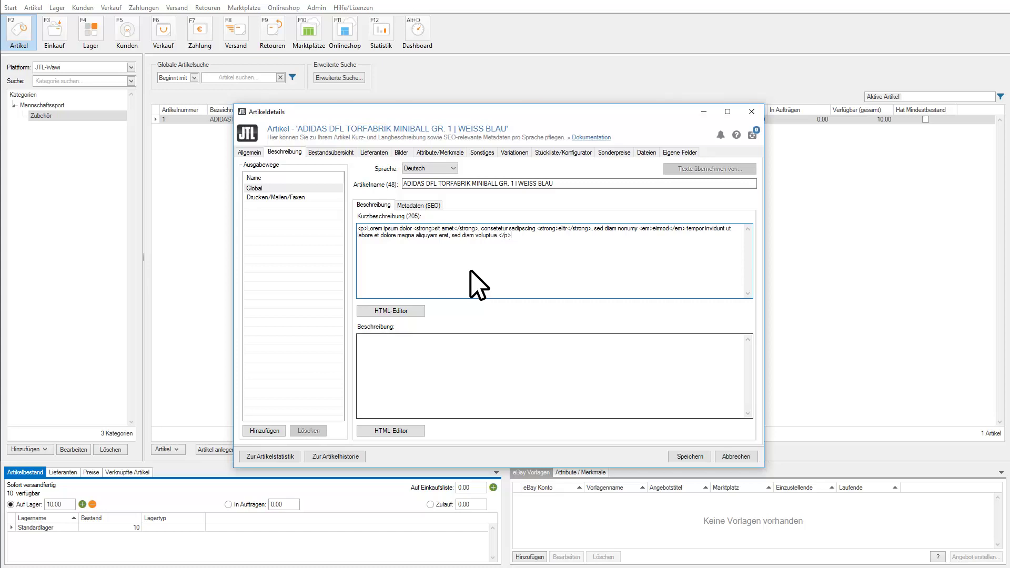
pyautogui.click(425, 345)
pyautogui.hotkey('ctrl', 'v')
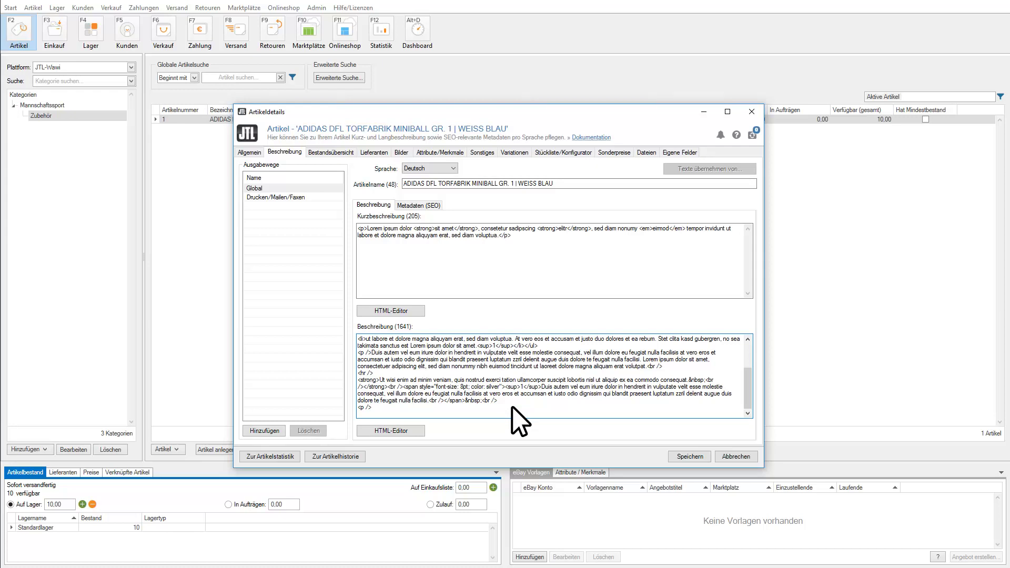
pyautogui.click(391, 430)
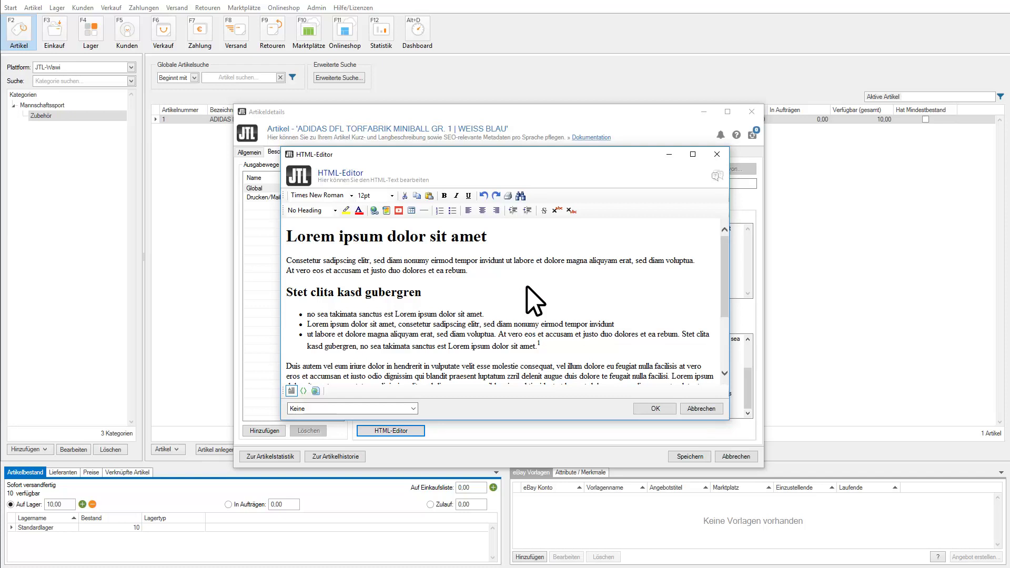
pyautogui.click(643, 405)
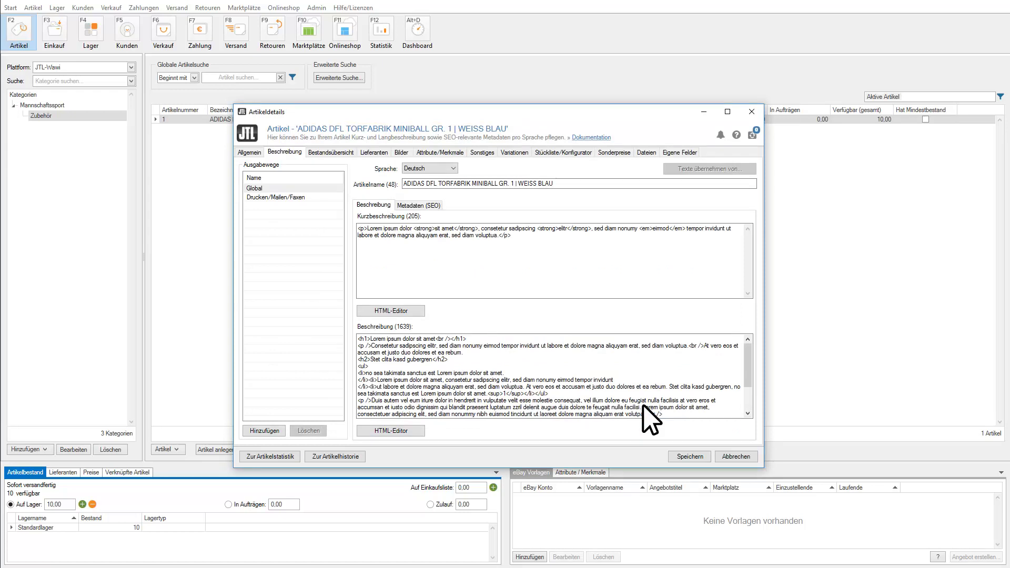
# Step: Add Fußball.jpeg and Fußballmannschaft.jpeg from the Bilder folder to the article's images
pyautogui.click(401, 152)
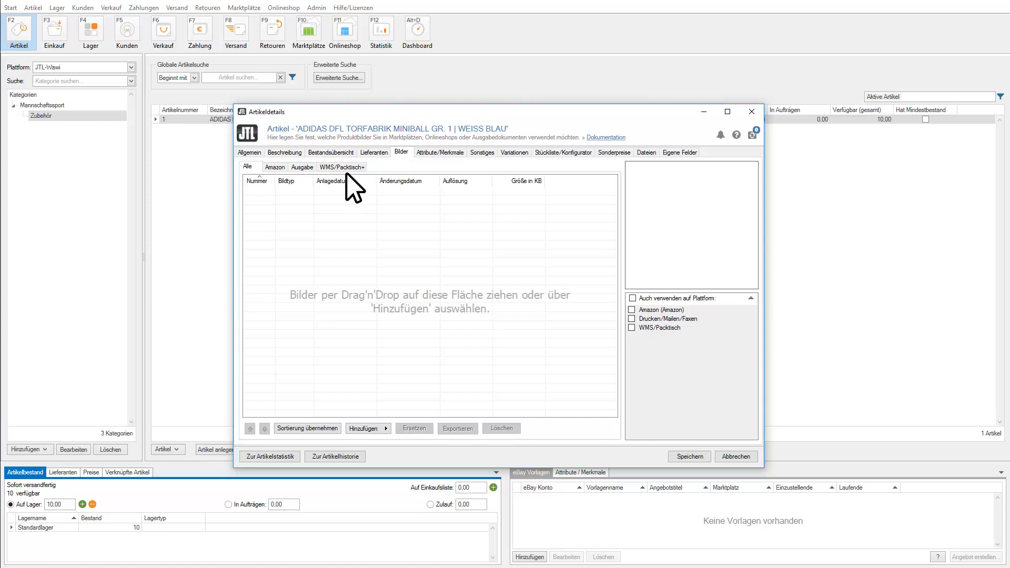
pyautogui.hotkey('alt', 'Tab')
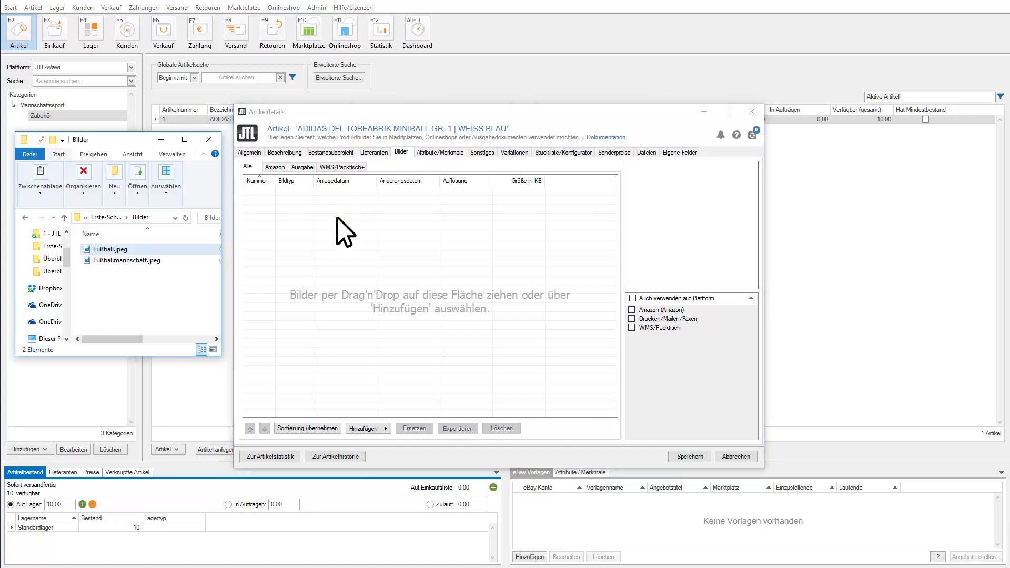
pyautogui.moveTo(99, 246); pyautogui.dragTo(338, 232)
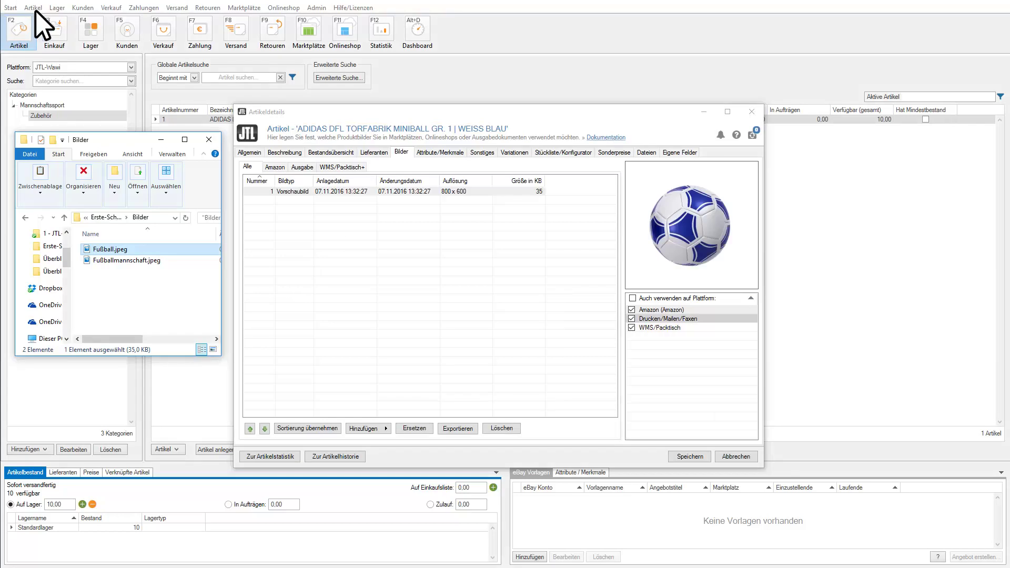
pyautogui.moveTo(90, 256); pyautogui.dragTo(337, 270)
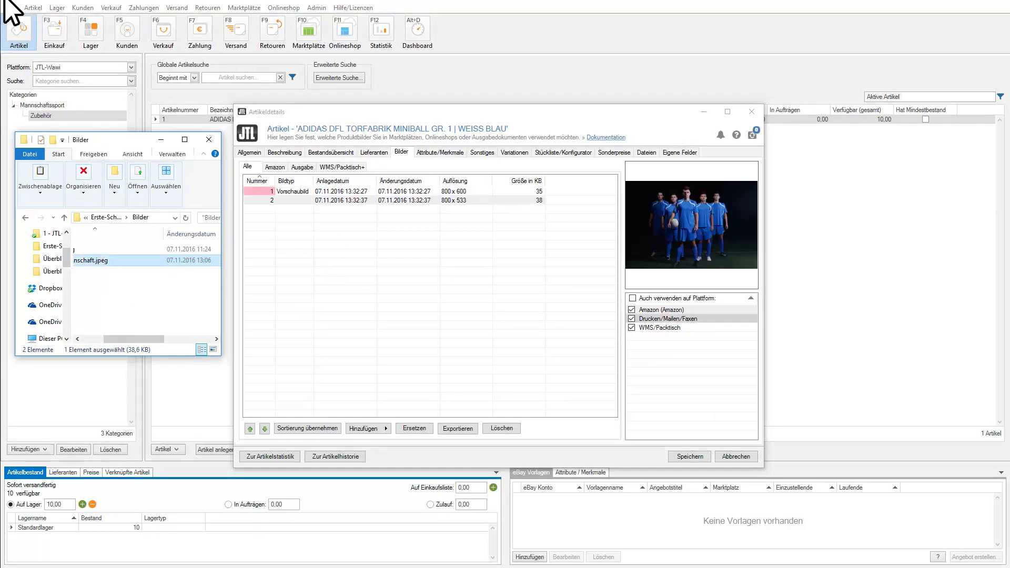
pyautogui.click(158, 139)
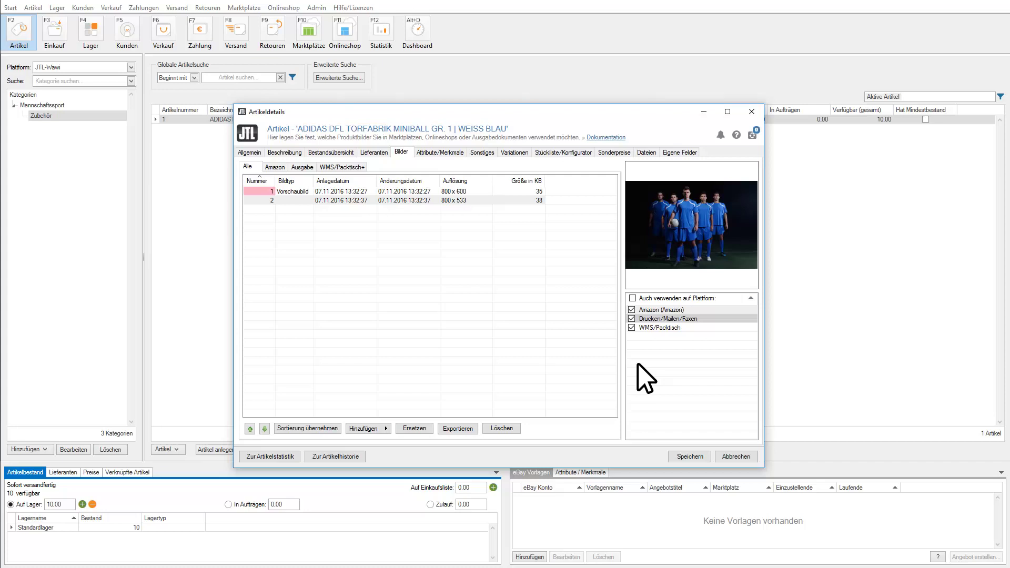
# Step: Import handball.jpg from its web address as a further article image, and delete that image again
pyautogui.click(383, 426)
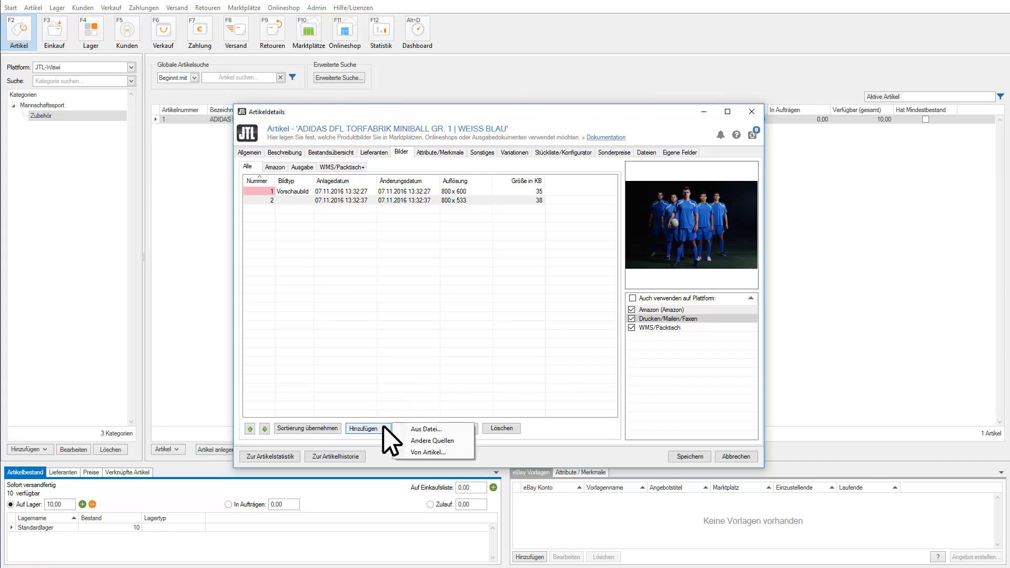
pyautogui.click(438, 440)
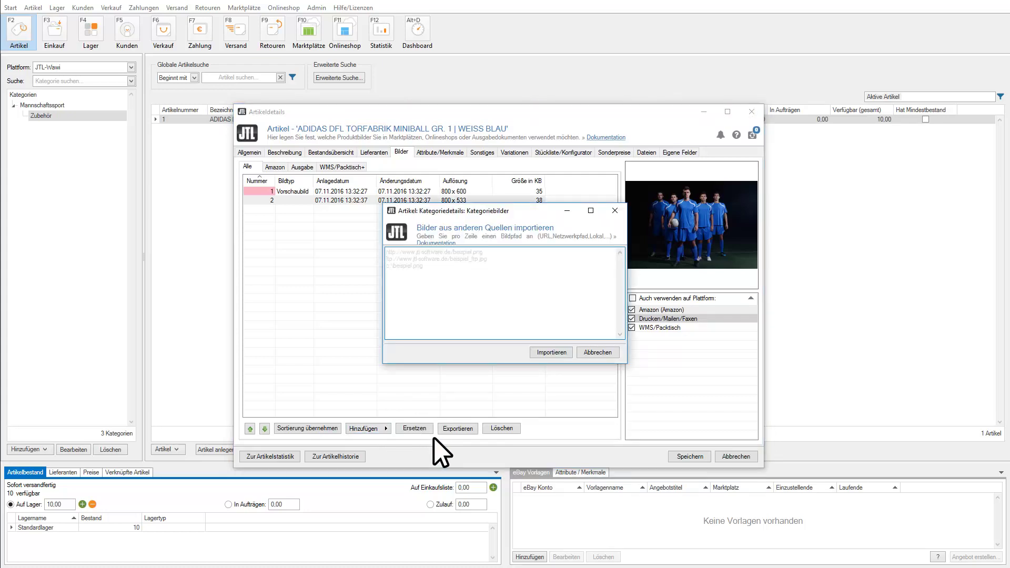
pyautogui.write('http://u2222qb.test3.jtl-hosting.de/media/image/product/299/md/handball.jpg')
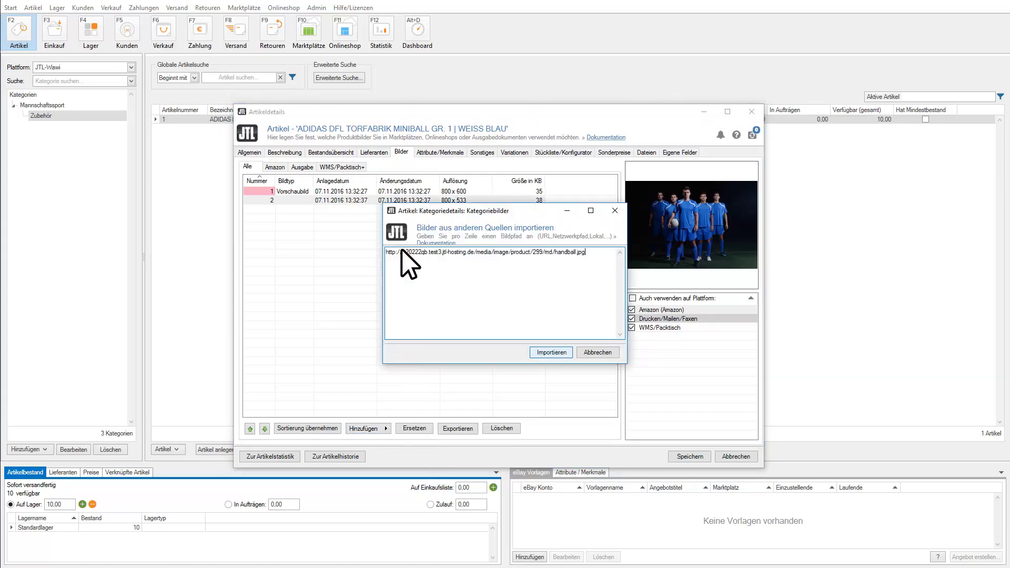
pyautogui.click(534, 348)
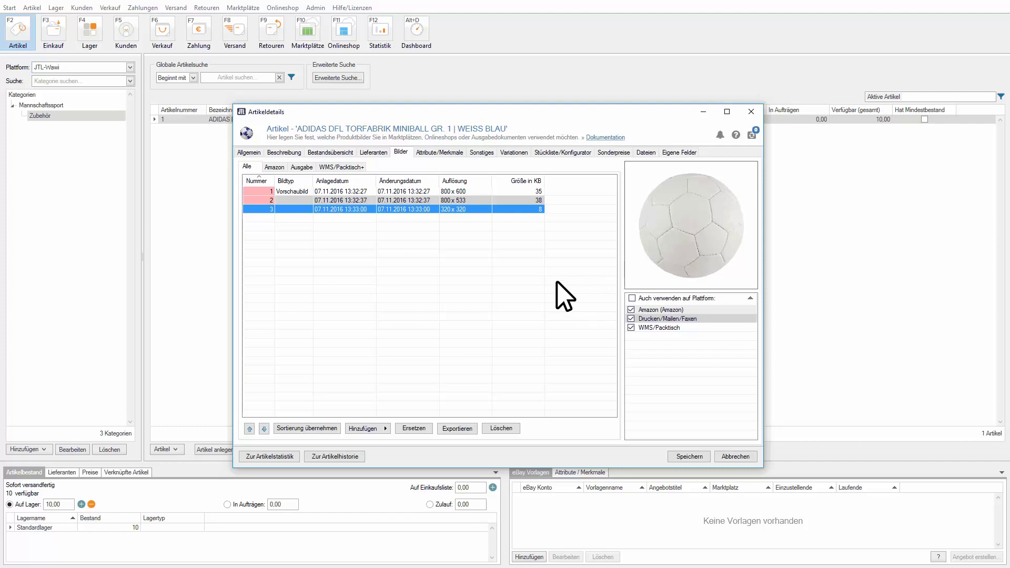
pyautogui.click(502, 427)
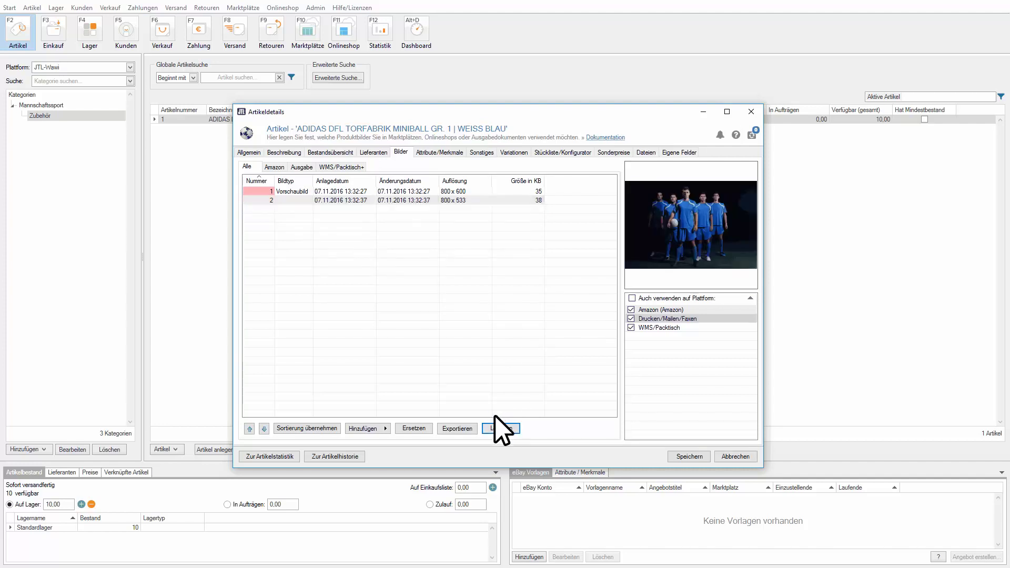